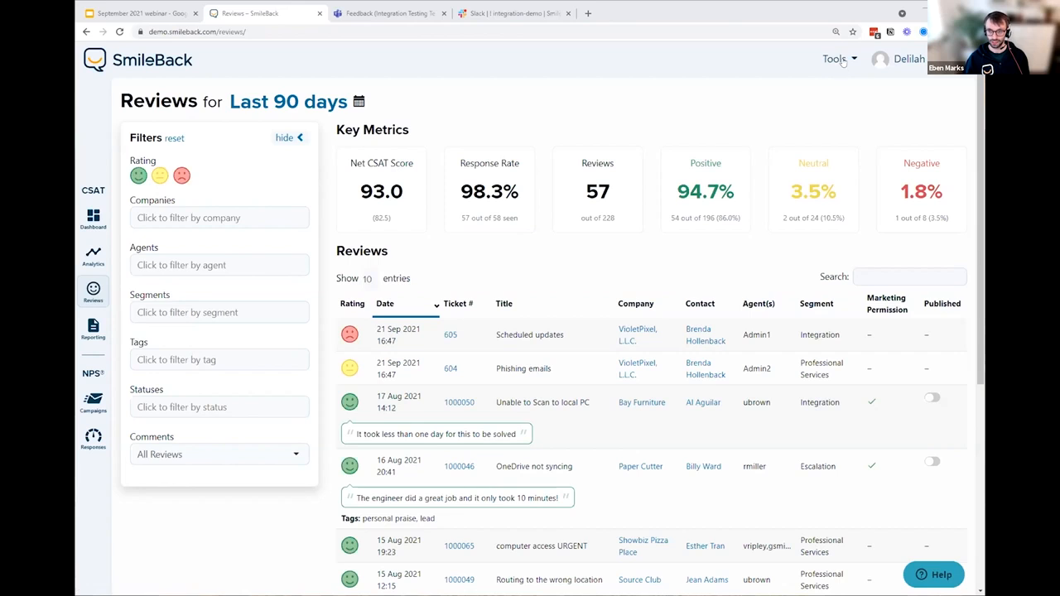
Open SmileBack's Integrations page from the tools.
left_click(836, 59)
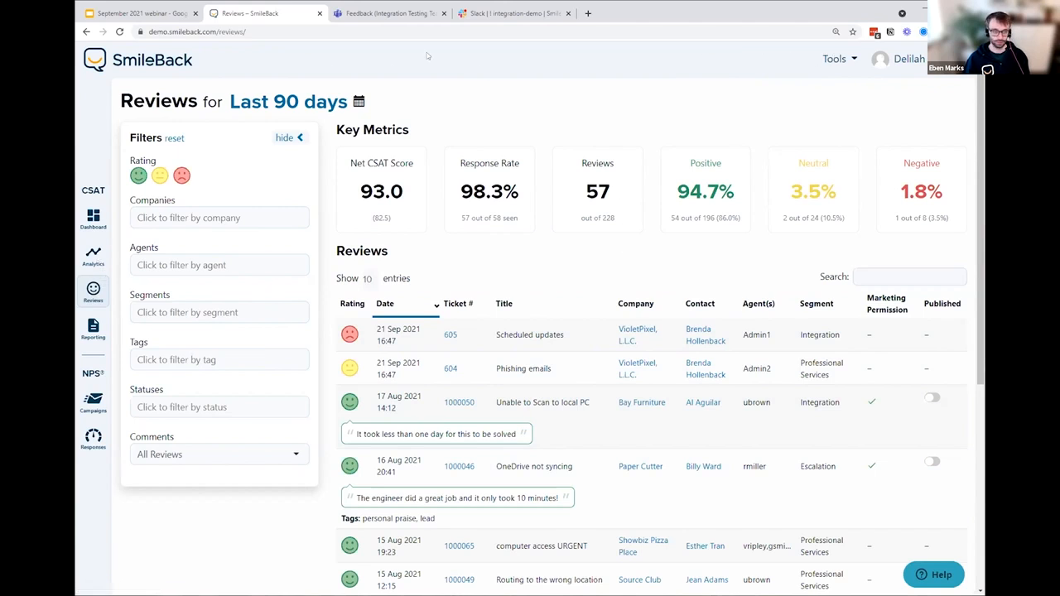
left_click(832, 61)
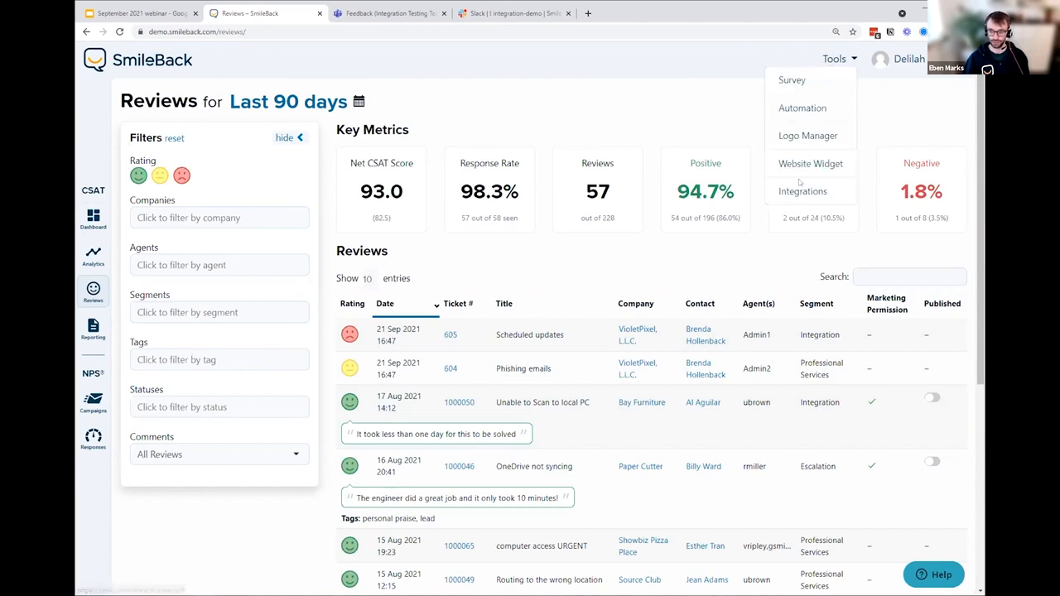
left_click(799, 183)
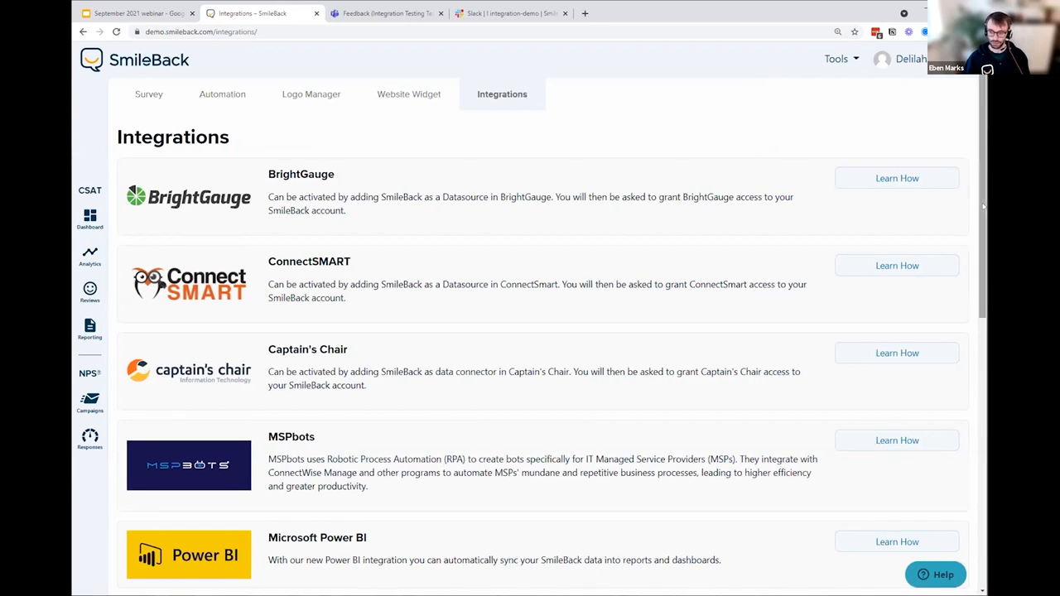
Review the available integrations down to Slack and Microsoft Teams, including the Microsoft Teams authorizations.
scroll(967, 397, "down", 2)
scroll(967, 394, "down", 5)
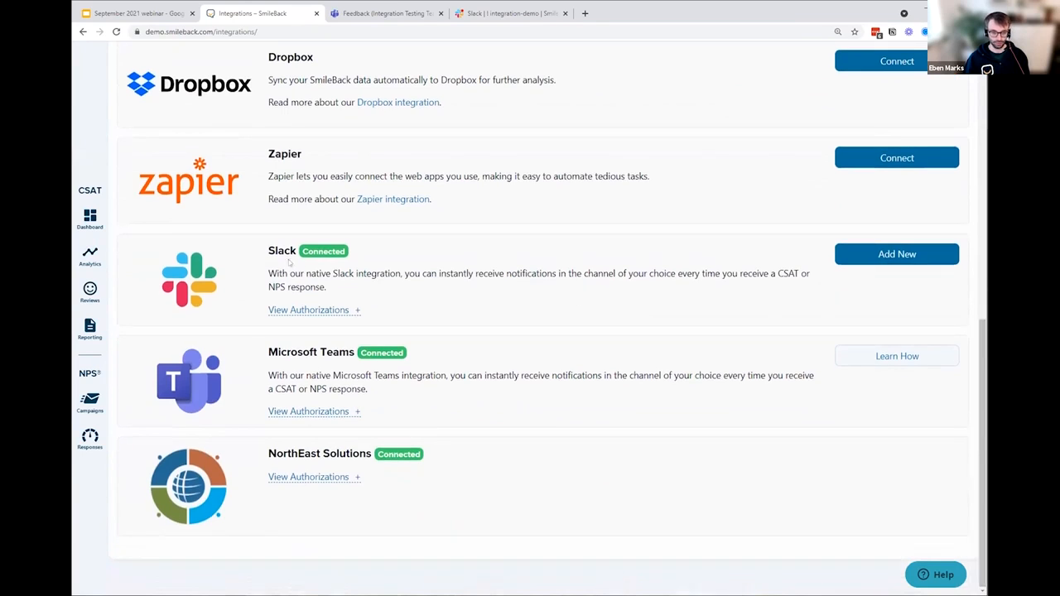
left_click(345, 407)
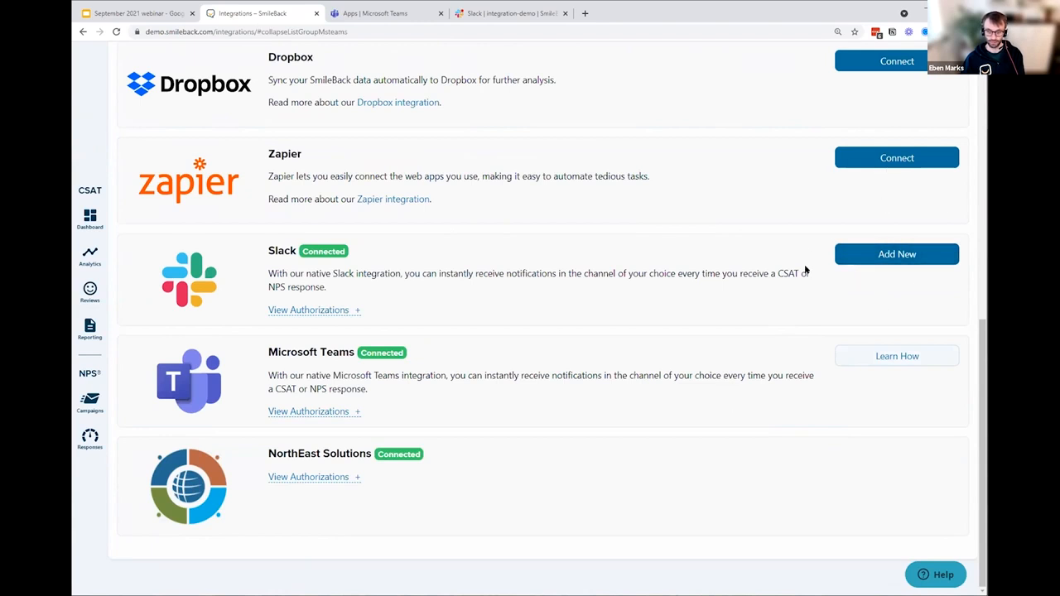
scroll(798, 275, "up", 4)
scroll(799, 275, "down", 4)
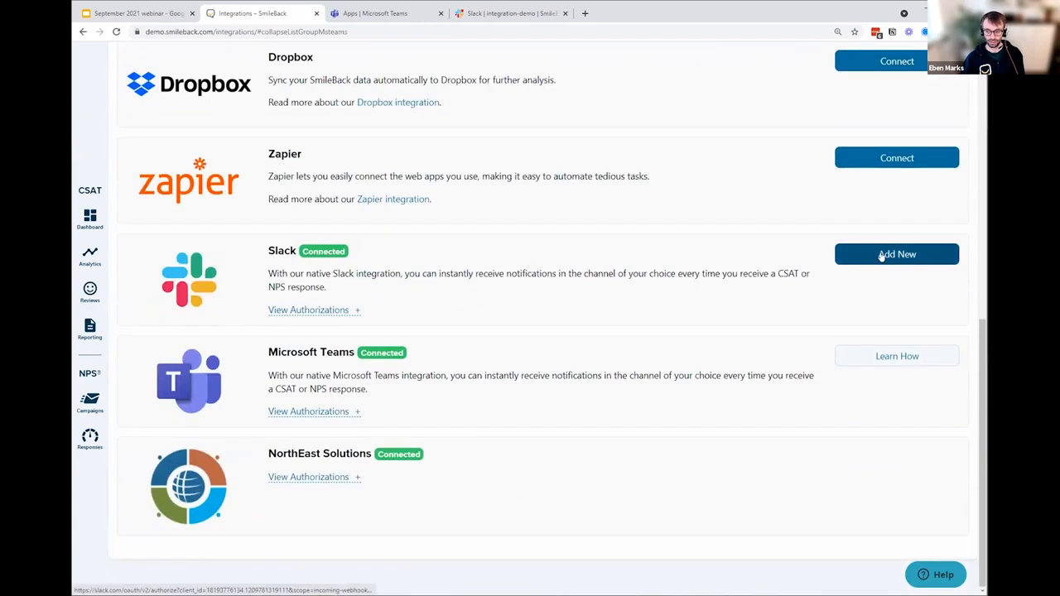
Add a new Slack connection that posts to the integration-demo channel and allow its access to the workspace.
left_click(924, 263)
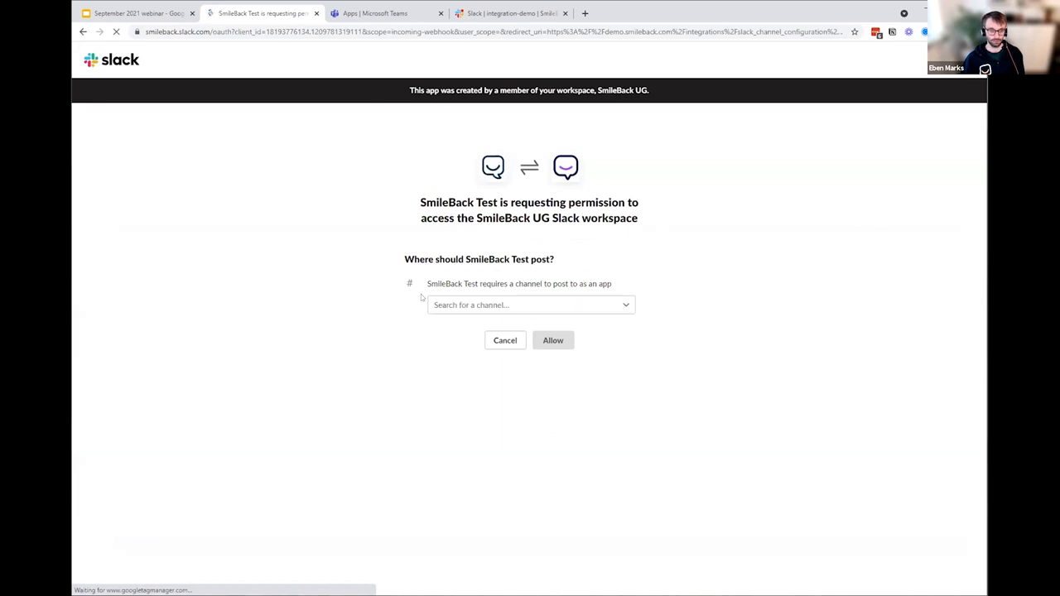
left_click(502, 304)
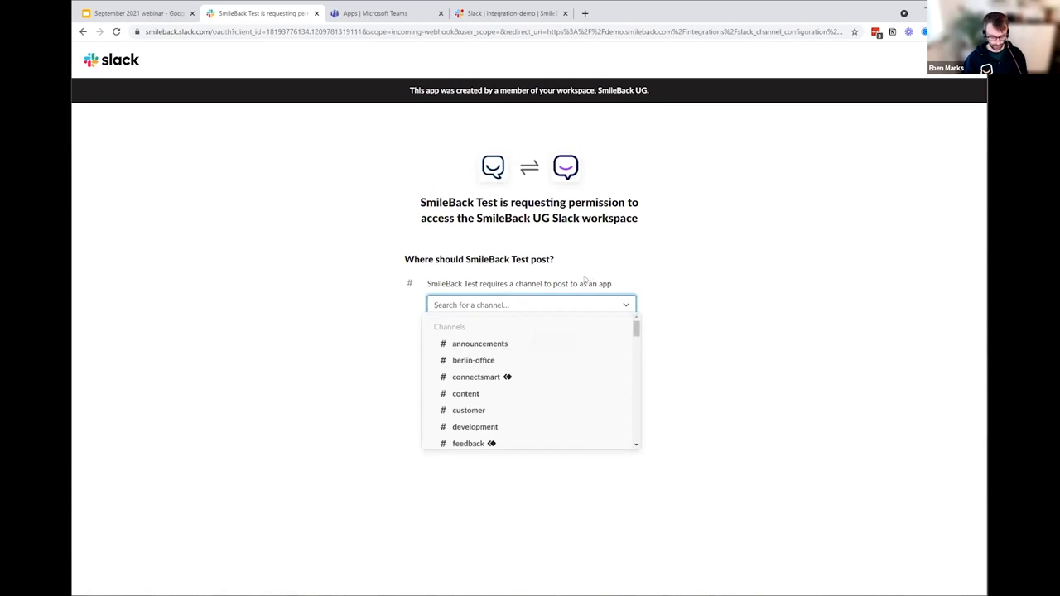
type("inte")
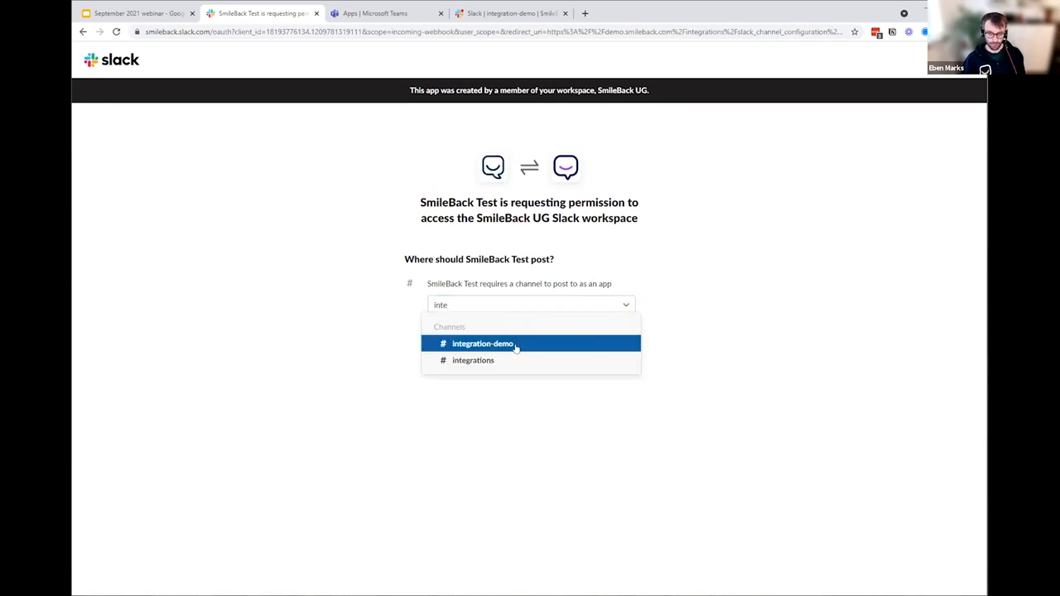
left_click(517, 348)
left_click(552, 341)
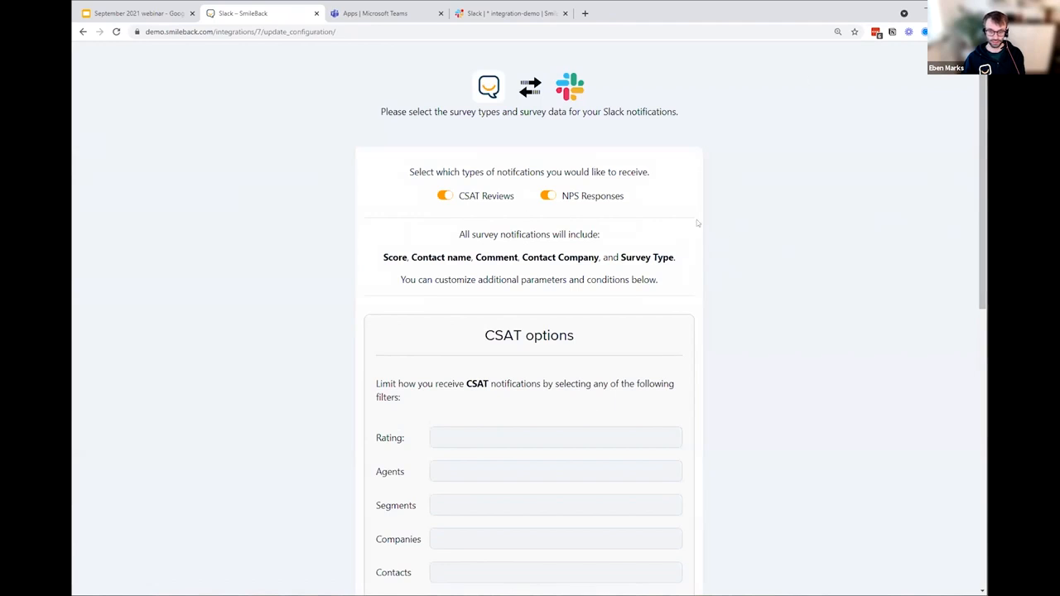
Restrict the Slack notification types to NPS Responses, with CSAT Reviews switched off.
left_click_drag(983, 170, 983, 193)
left_click(549, 143)
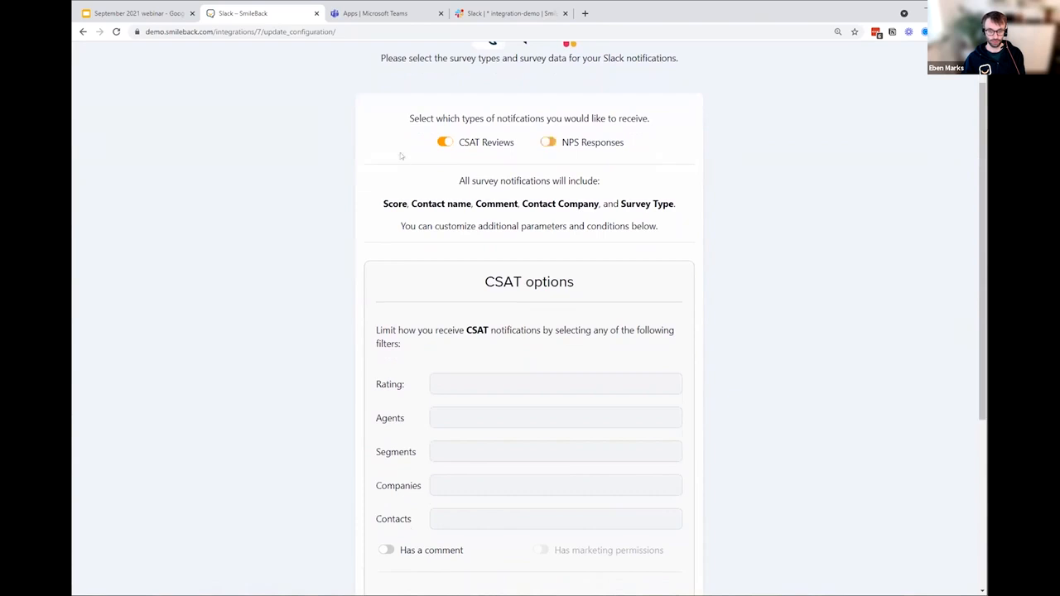
left_click(443, 142)
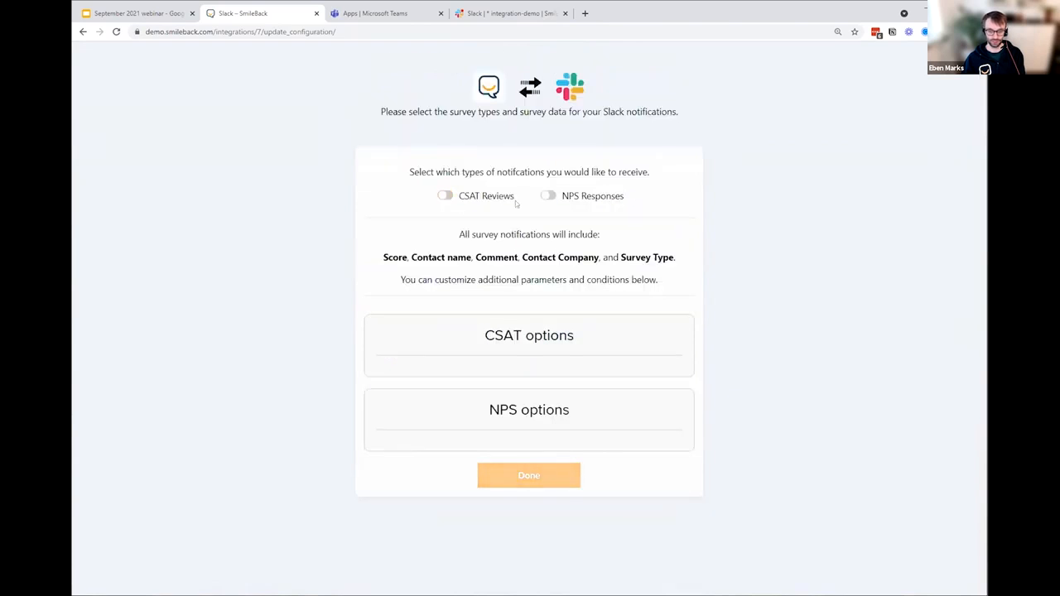
left_click(549, 196)
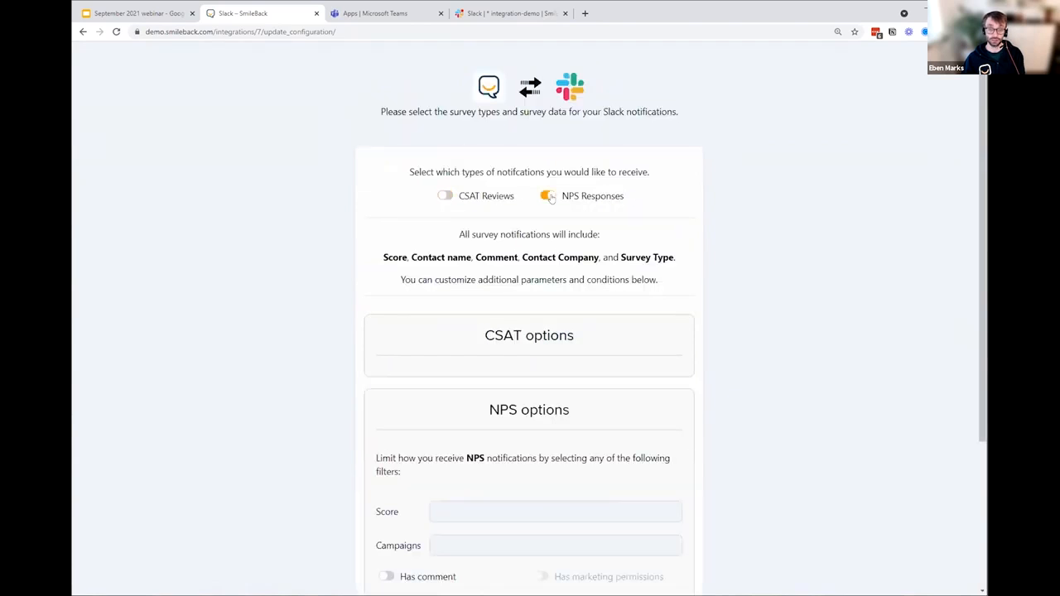
left_click(444, 196)
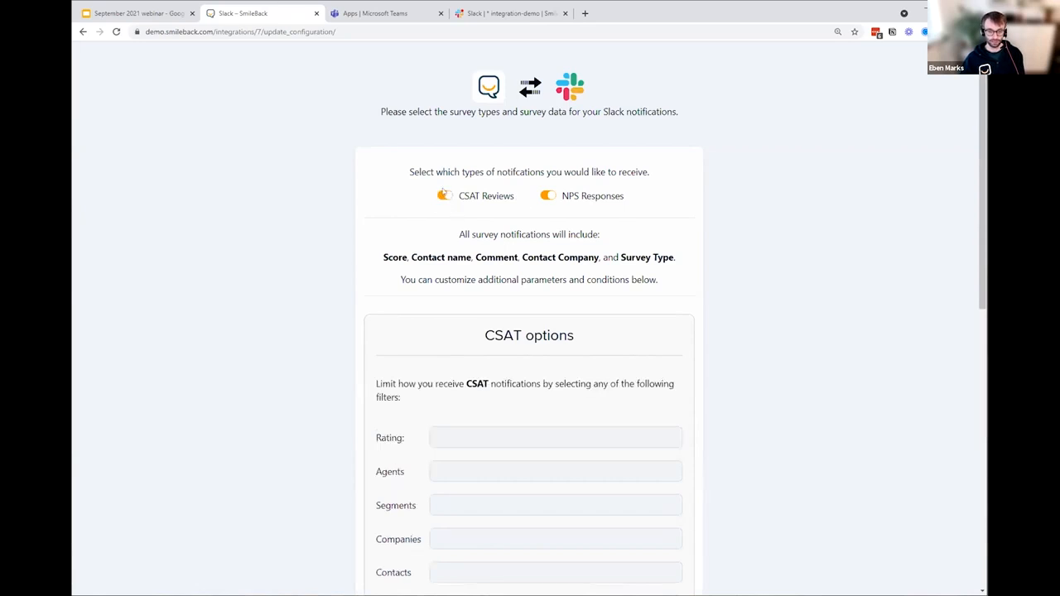
left_click(445, 196)
Limit the NPS notifications to Detractor (0-6) and Passive (7-8) scores and save the Slack configuration.
left_click_drag(980, 204, 957, 377)
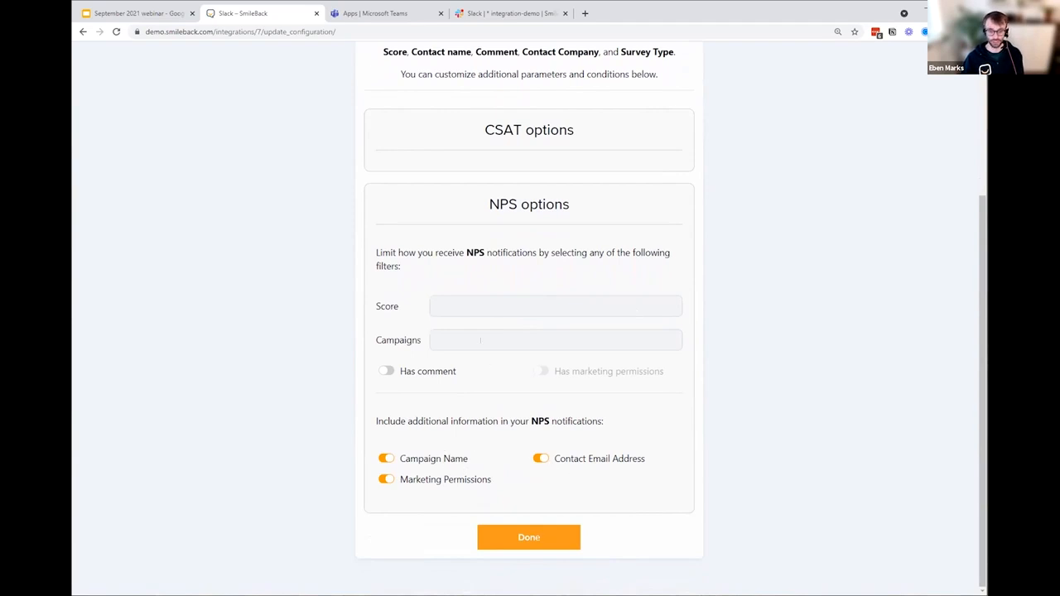
left_click(462, 298)
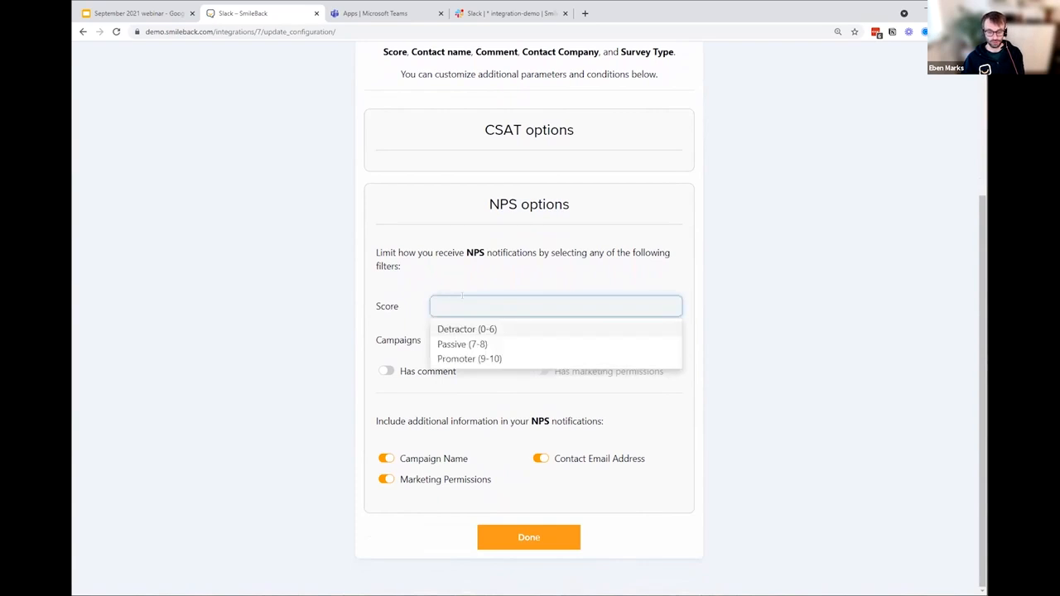
left_click(464, 330)
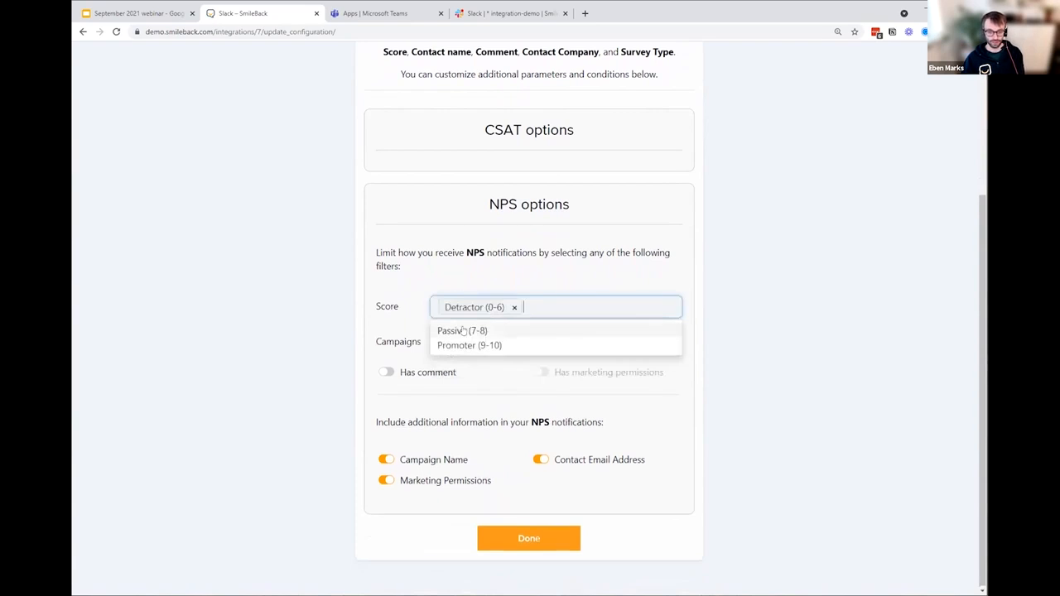
left_click(651, 254)
left_click(566, 307)
left_click(516, 331)
left_click(649, 261)
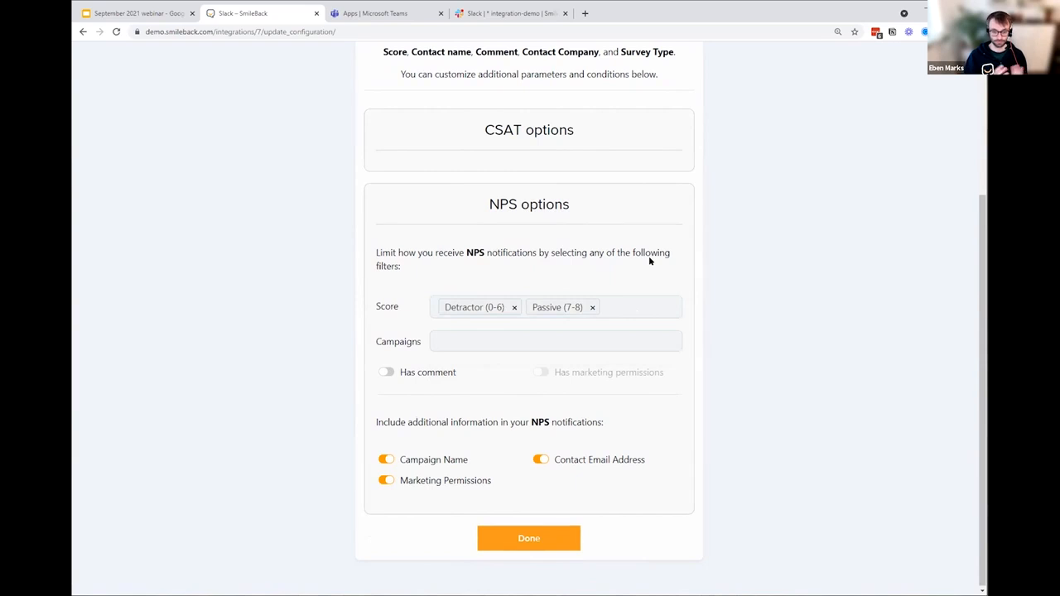
left_click(501, 543)
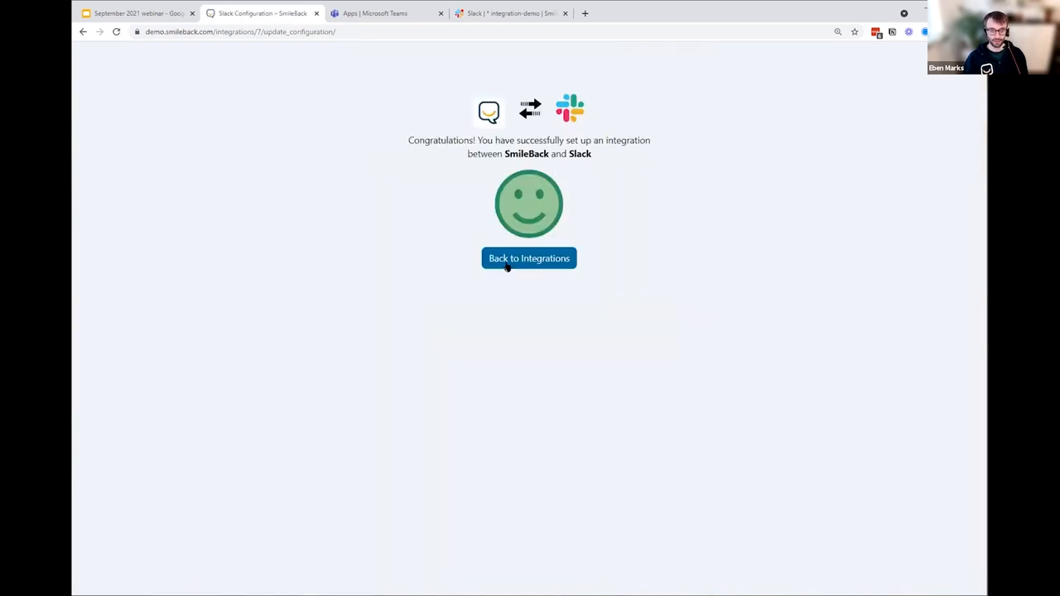
Return to the integrations list and authorize another Slack connection that posts to the integration-demo channel.
left_click(505, 263)
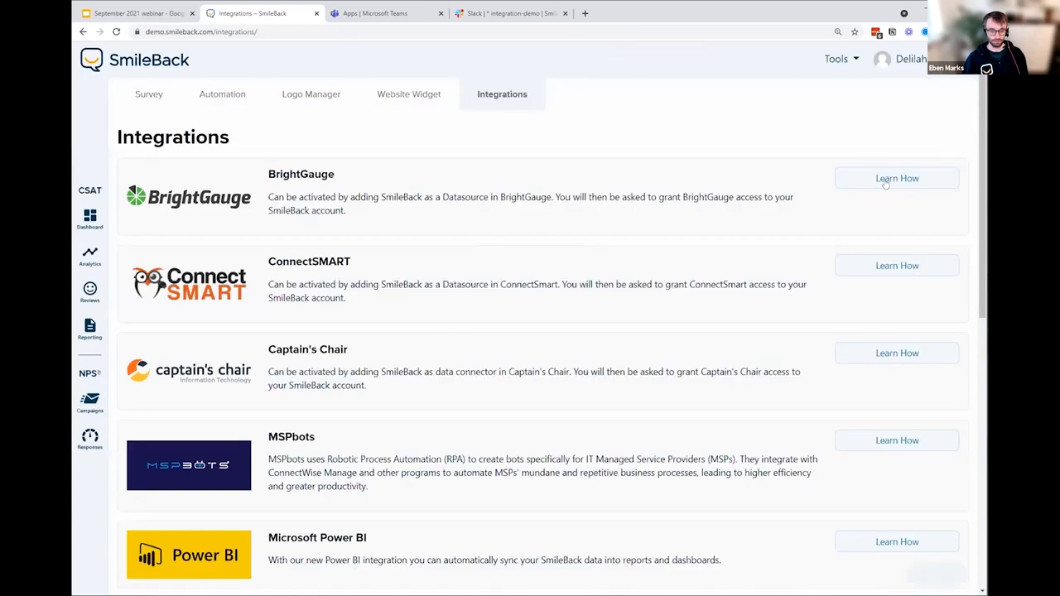
scroll(557, 426, "down", 6)
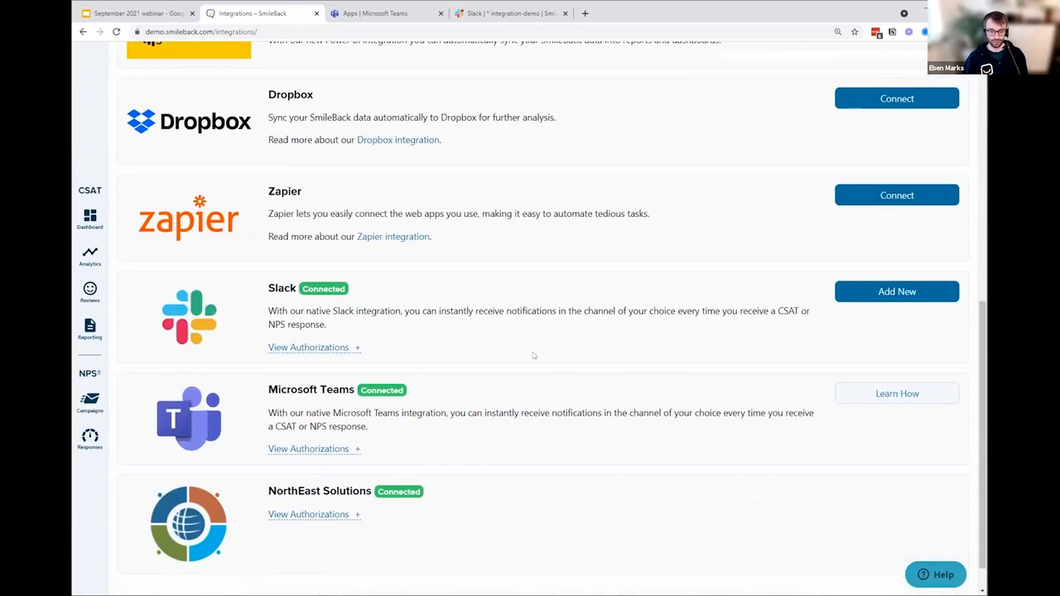
left_click(894, 292)
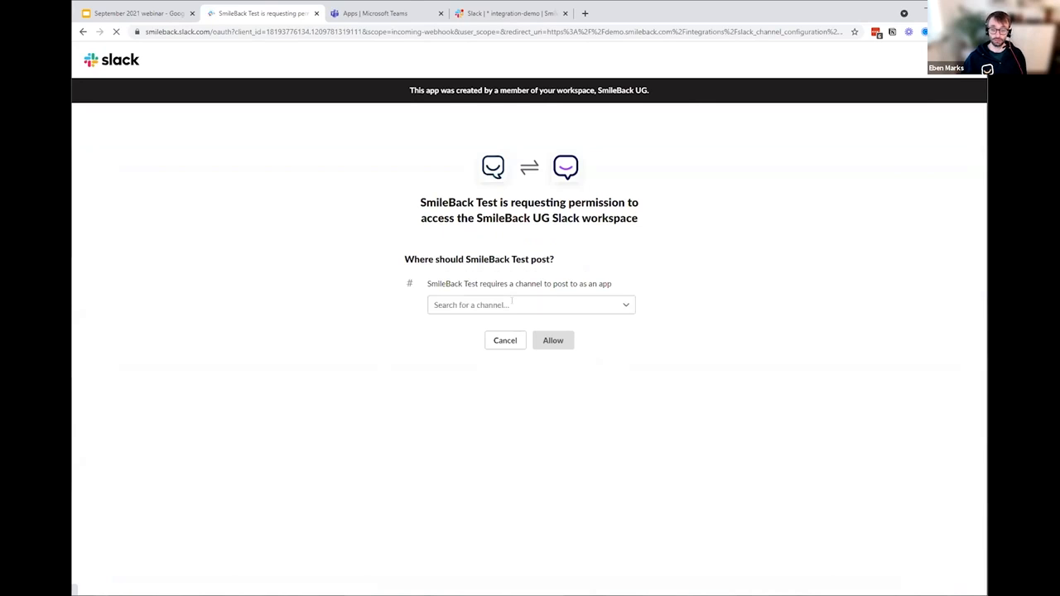
left_click(513, 304)
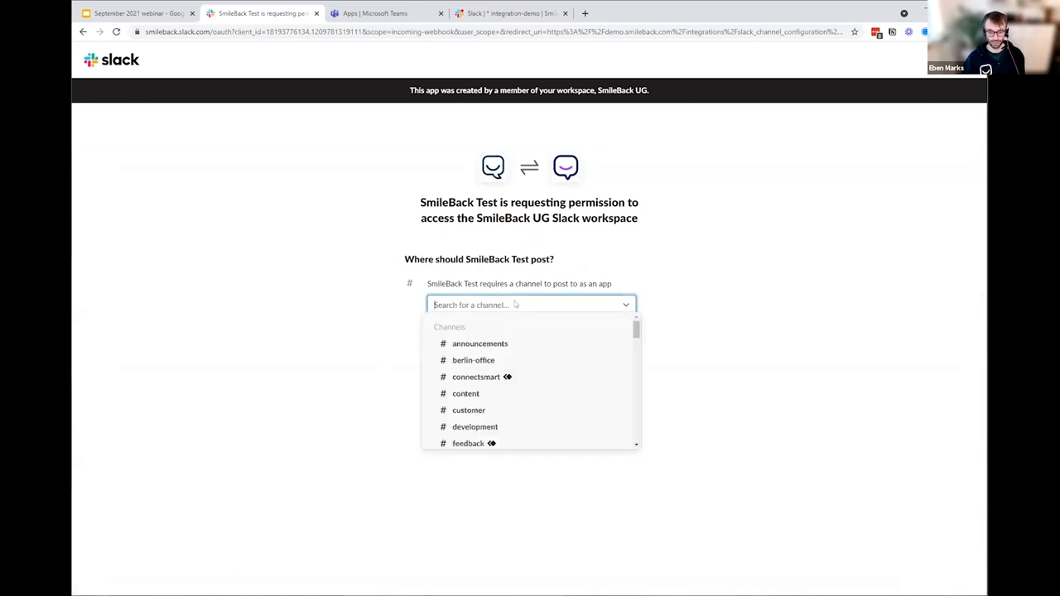
type("feedbac")
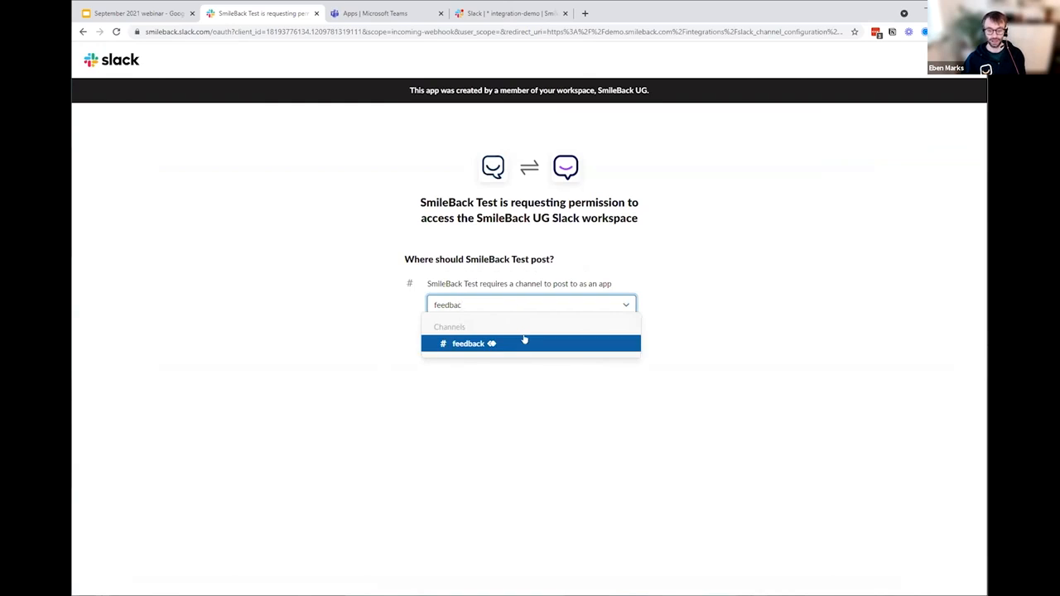
key("ctrl+a")
type("inte")
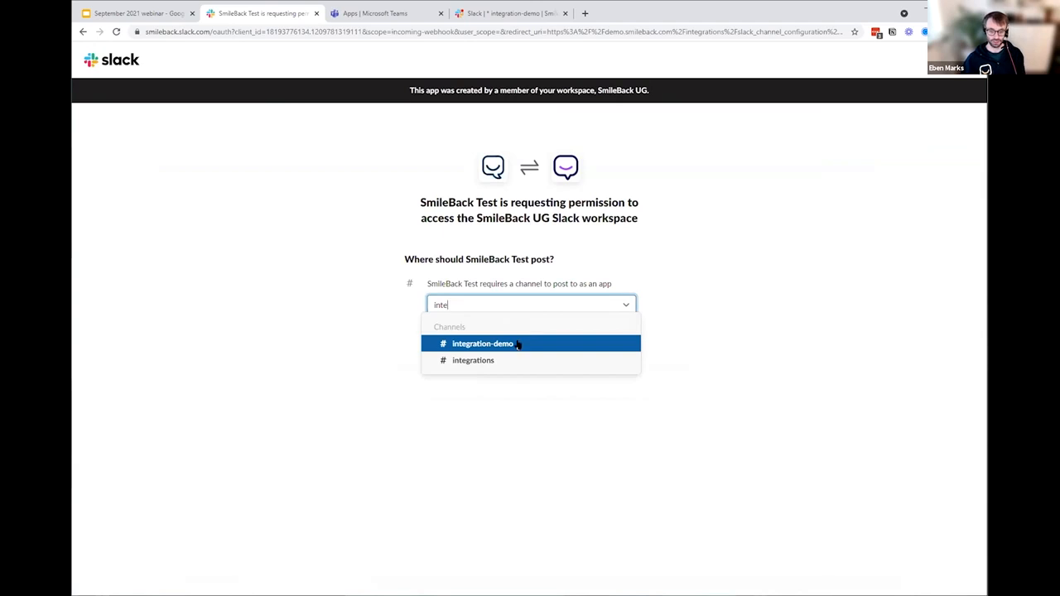
left_click(517, 344)
left_click(541, 336)
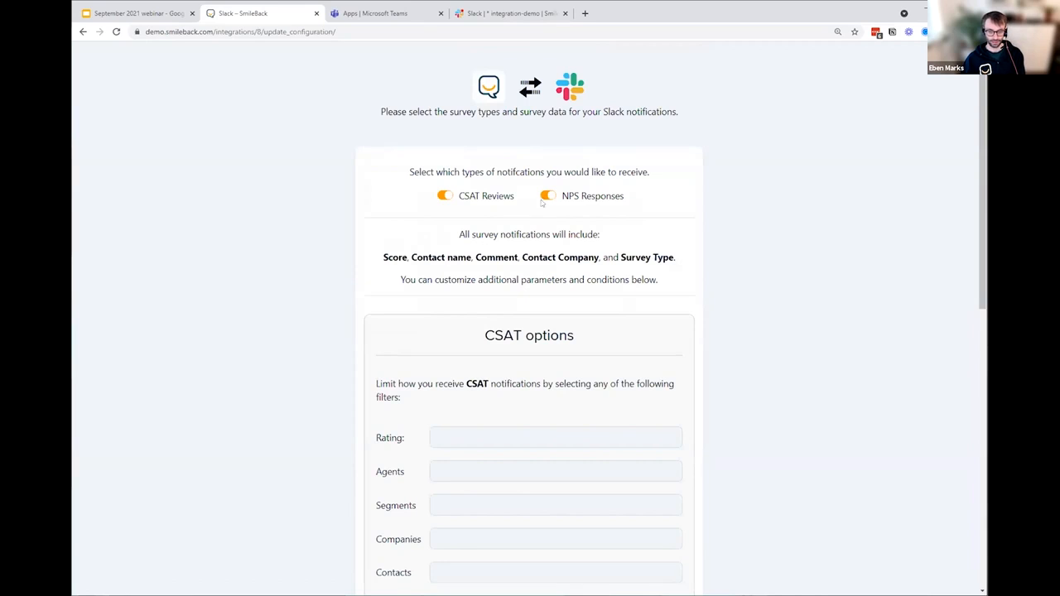
Look through the CSAT and NPS notification options, including the campaigns available as an NPS filter.
scroll(550, 203, "down", 1)
scroll(550, 204, "down", 2)
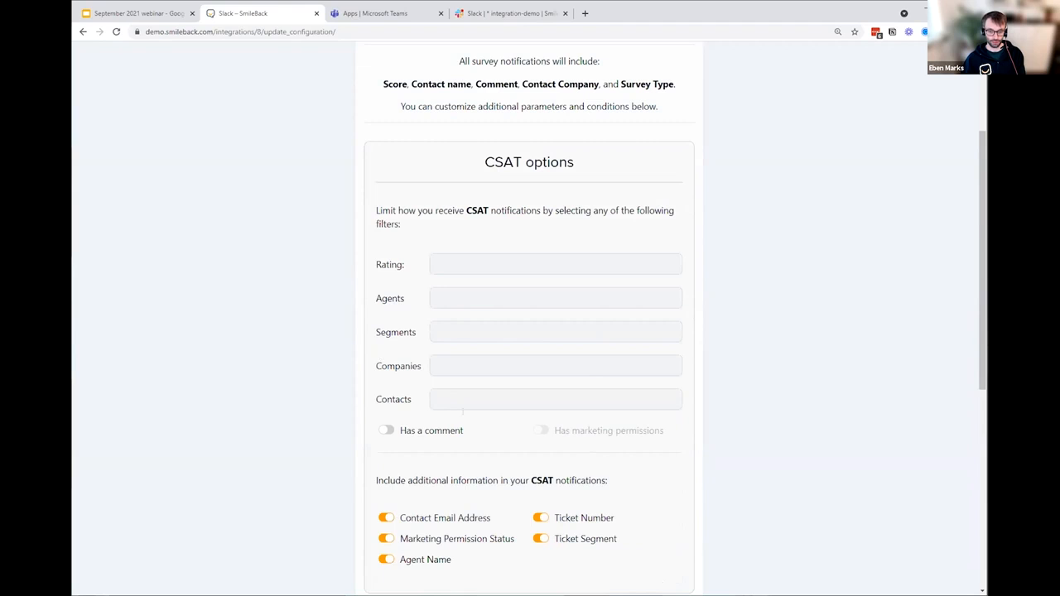
scroll(398, 368, "down", 4)
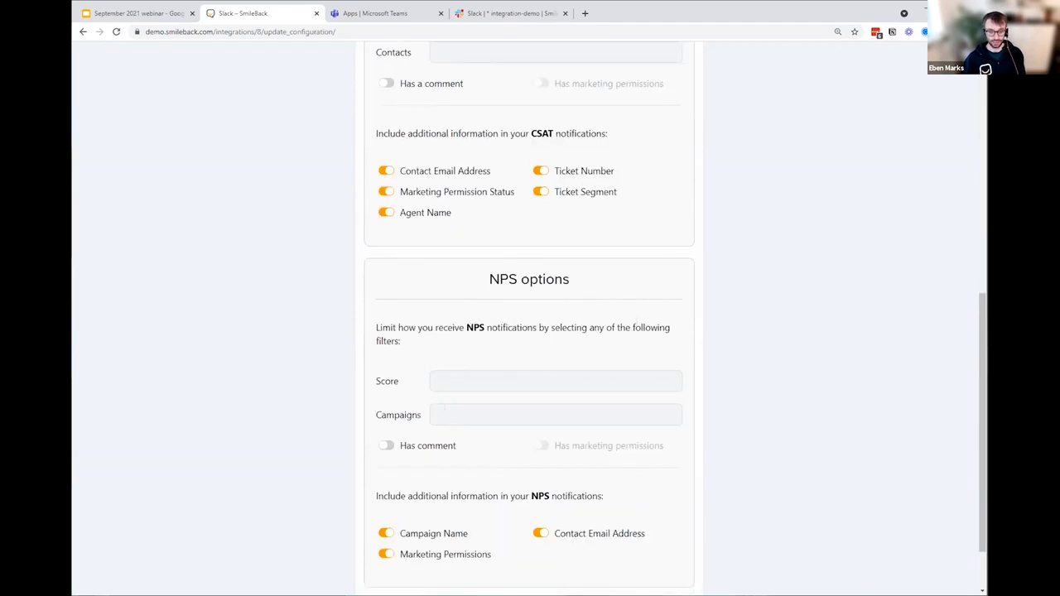
left_click(443, 412)
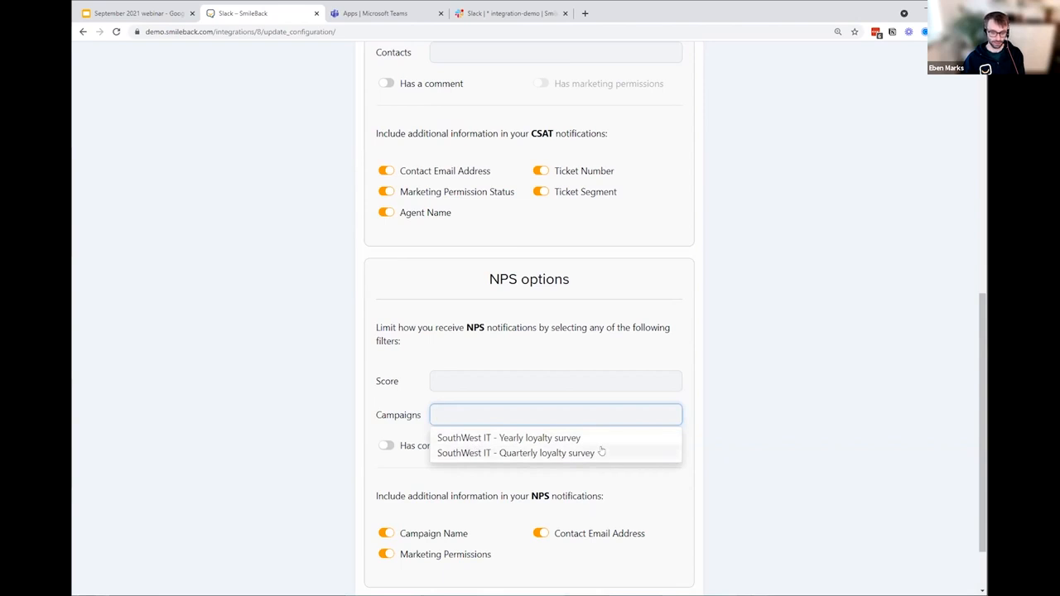
left_click(687, 404)
scroll(687, 404, "up", 4)
scroll(659, 248, "up", 2)
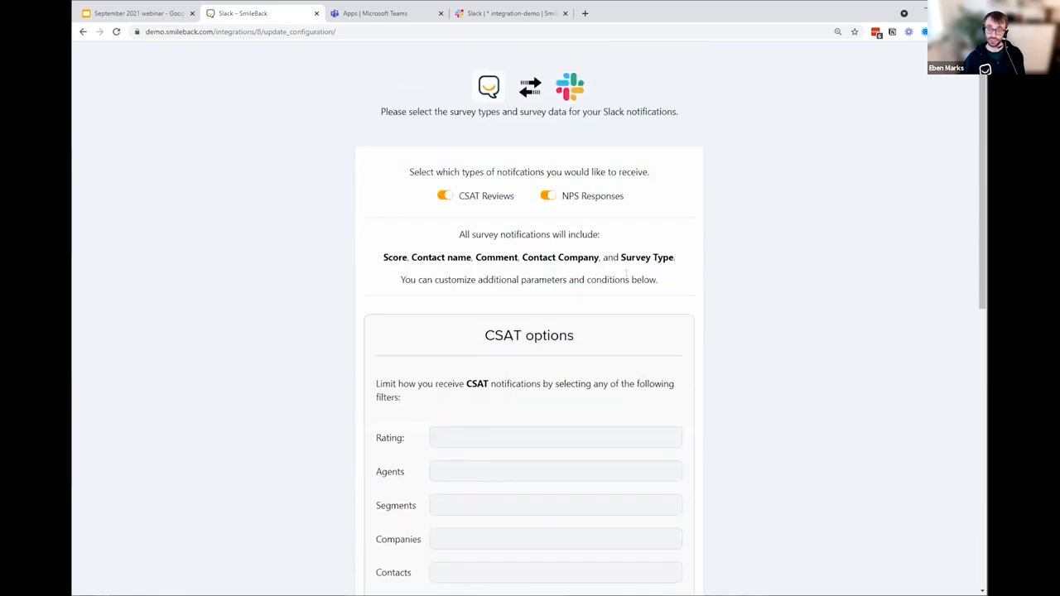
Examine the choices offered by the CSAT notification filters, including segments and contacts.
scroll(407, 339, "down", 2)
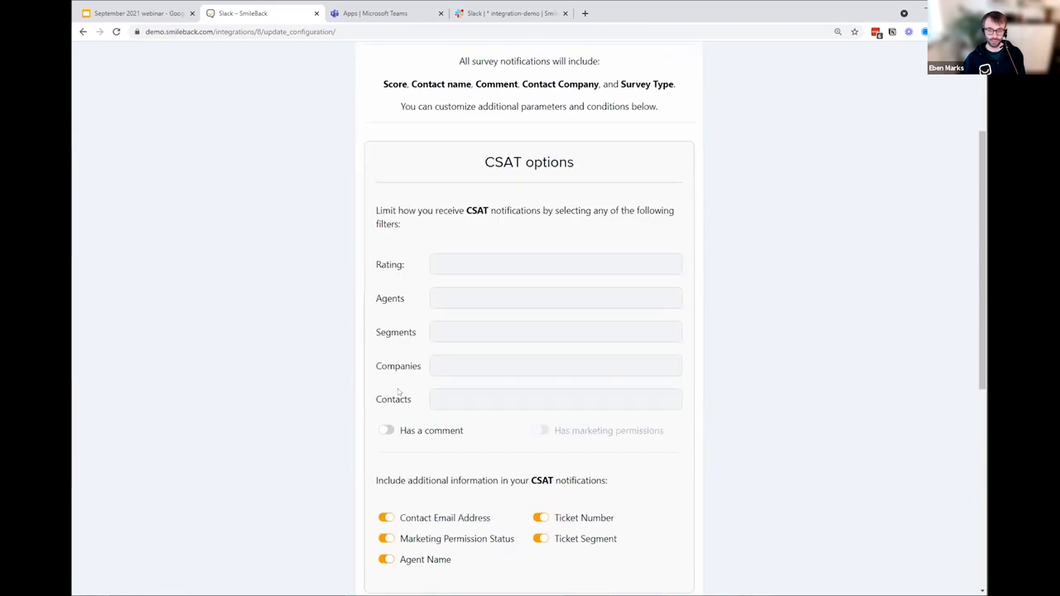
left_click(433, 333)
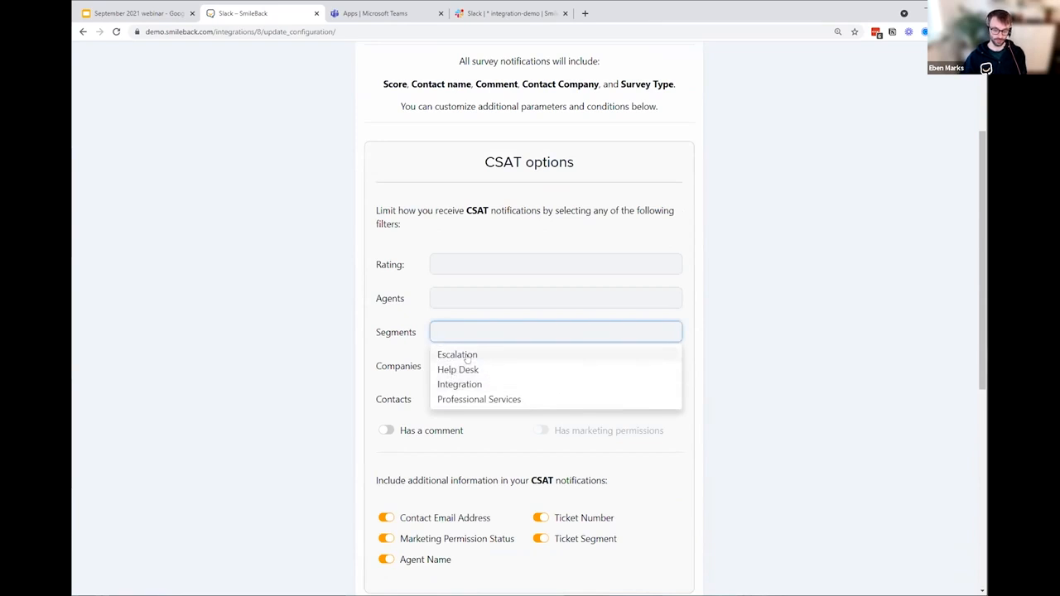
left_click(454, 313)
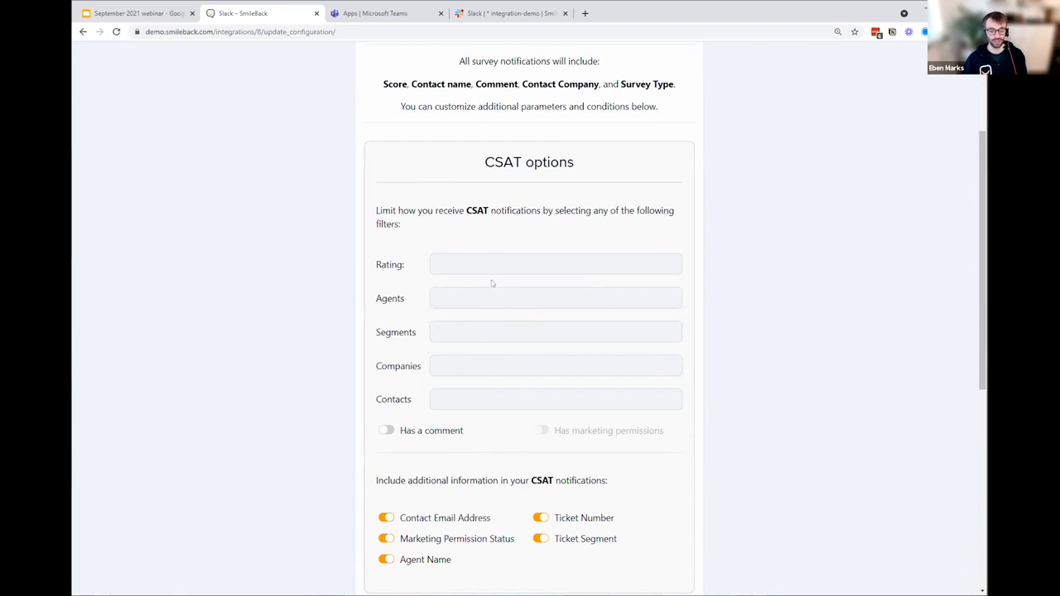
left_click(475, 354)
left_click(462, 346)
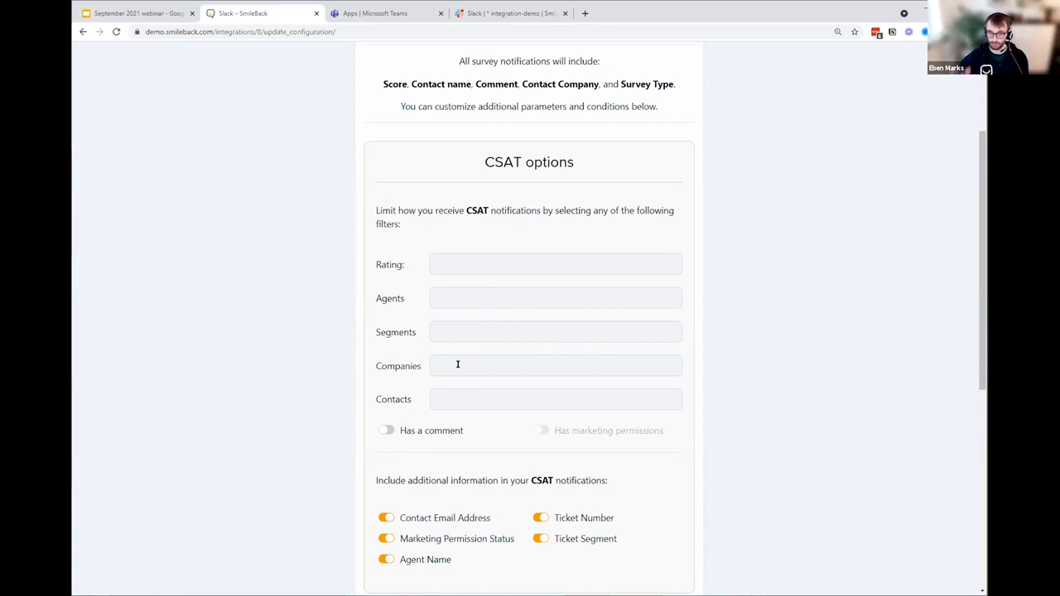
left_click(451, 400)
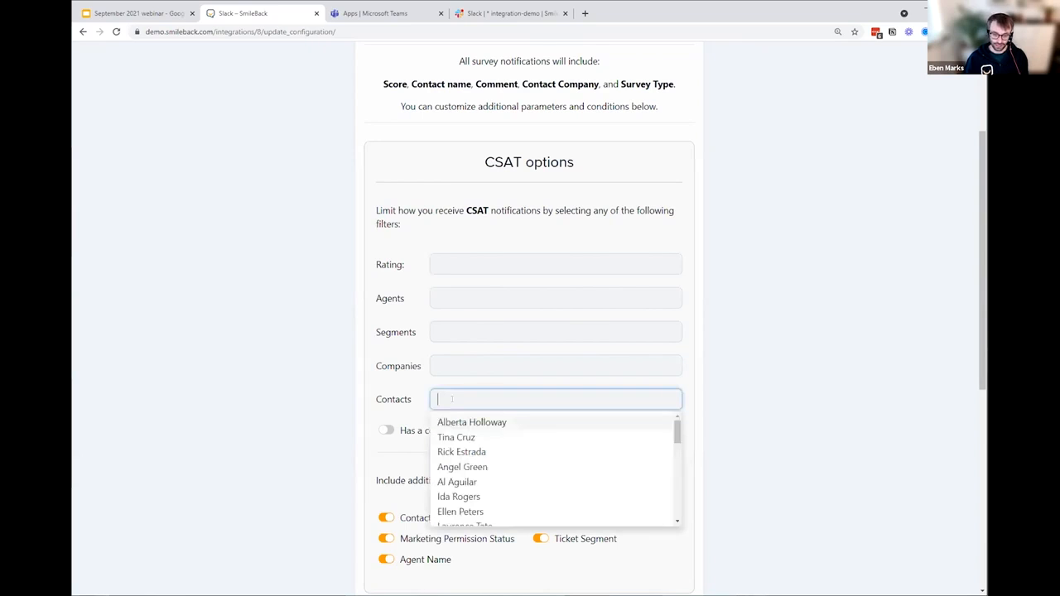
left_click(456, 383)
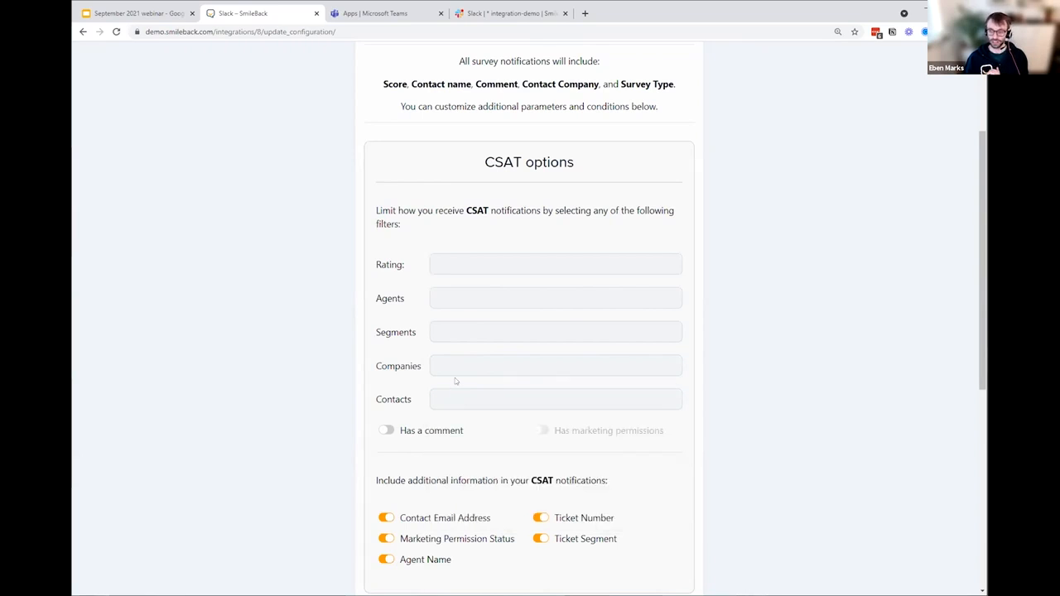